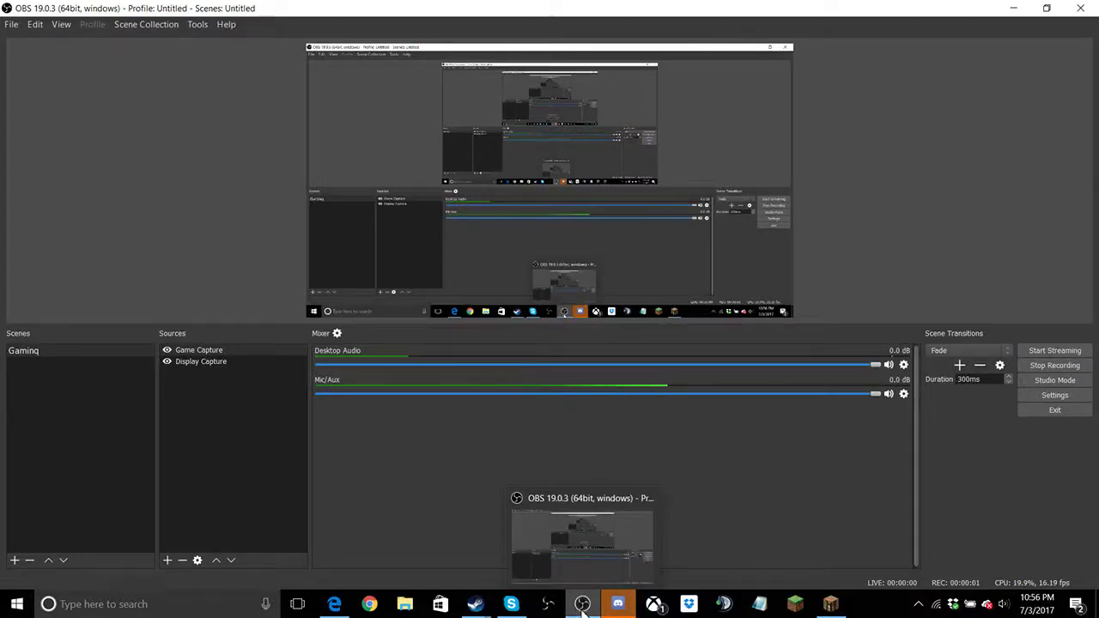
Watch the Skype group call of the broken keyboard, glance at Minecraft, then return to OBS.
left_click(512, 603)
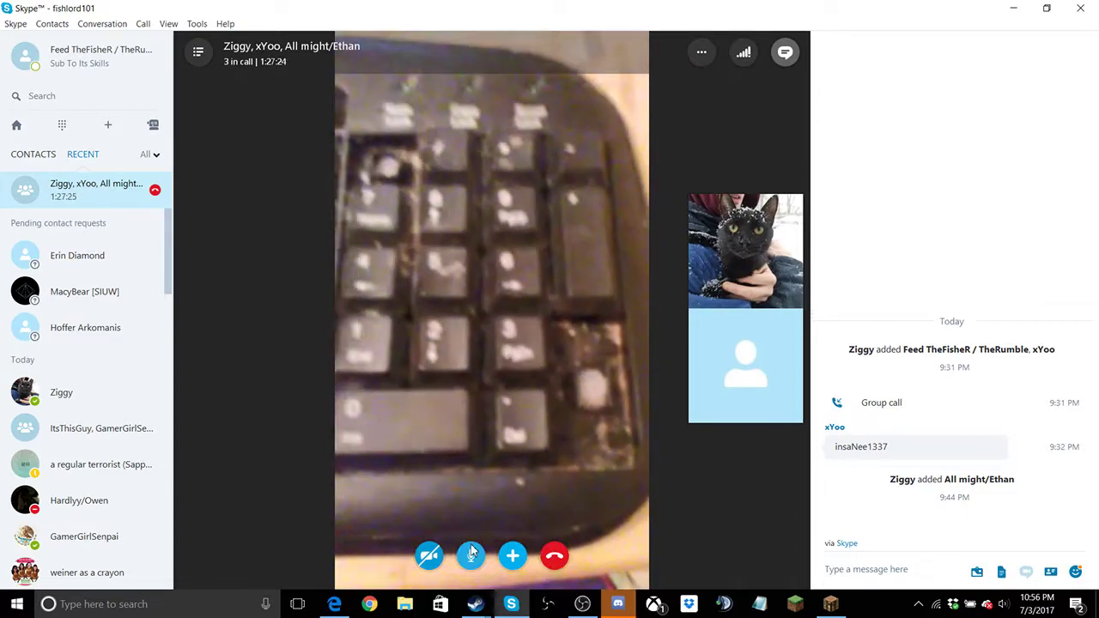
left_click(658, 603)
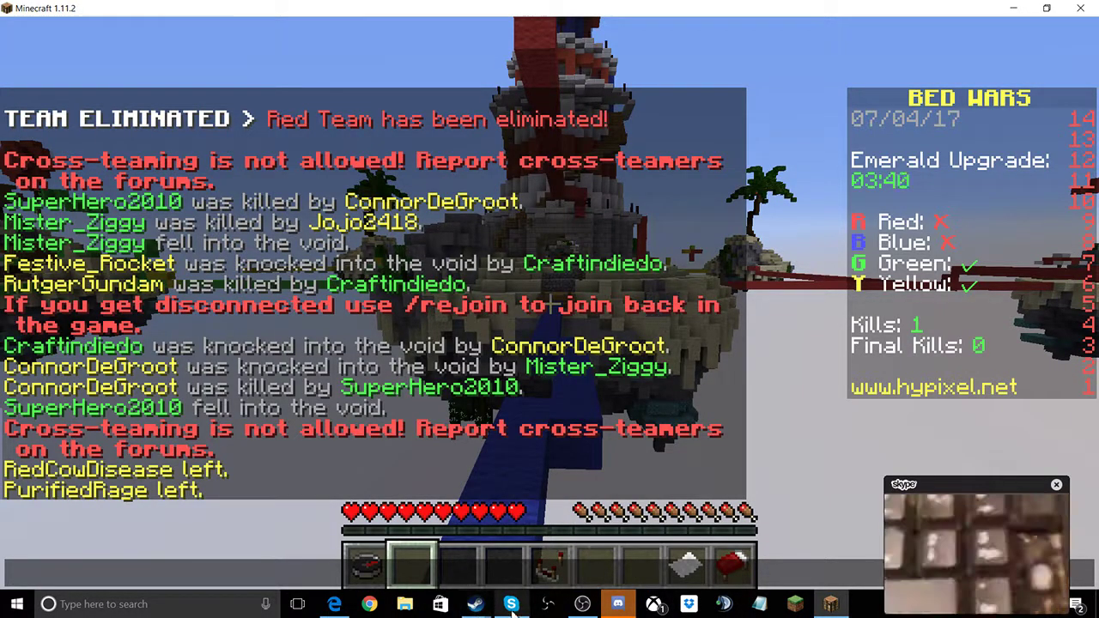
left_click(511, 603)
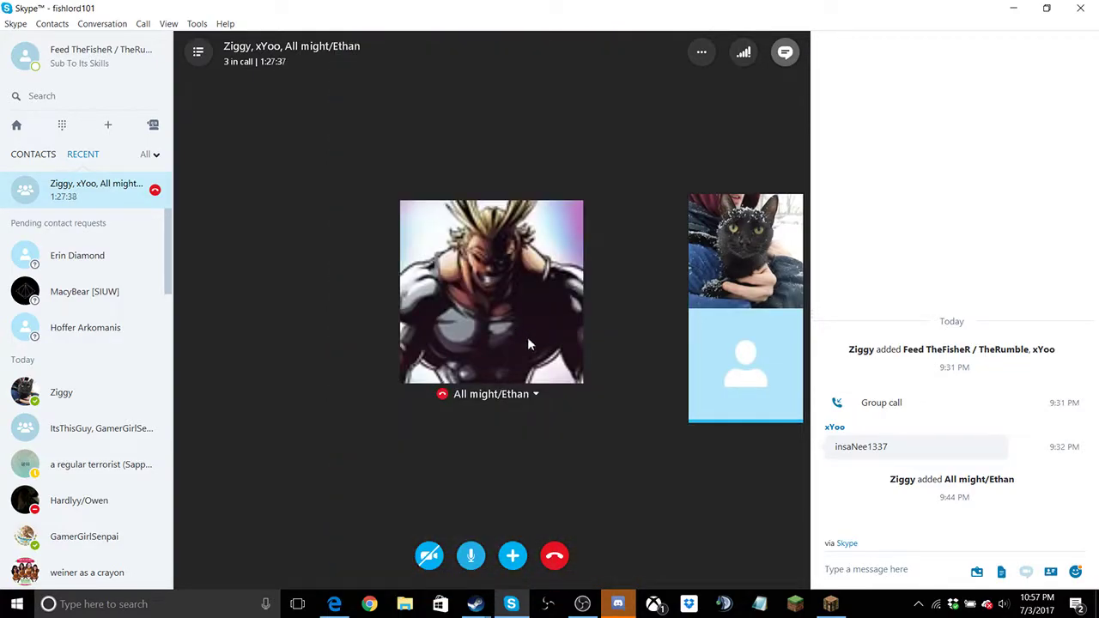
left_click(520, 605)
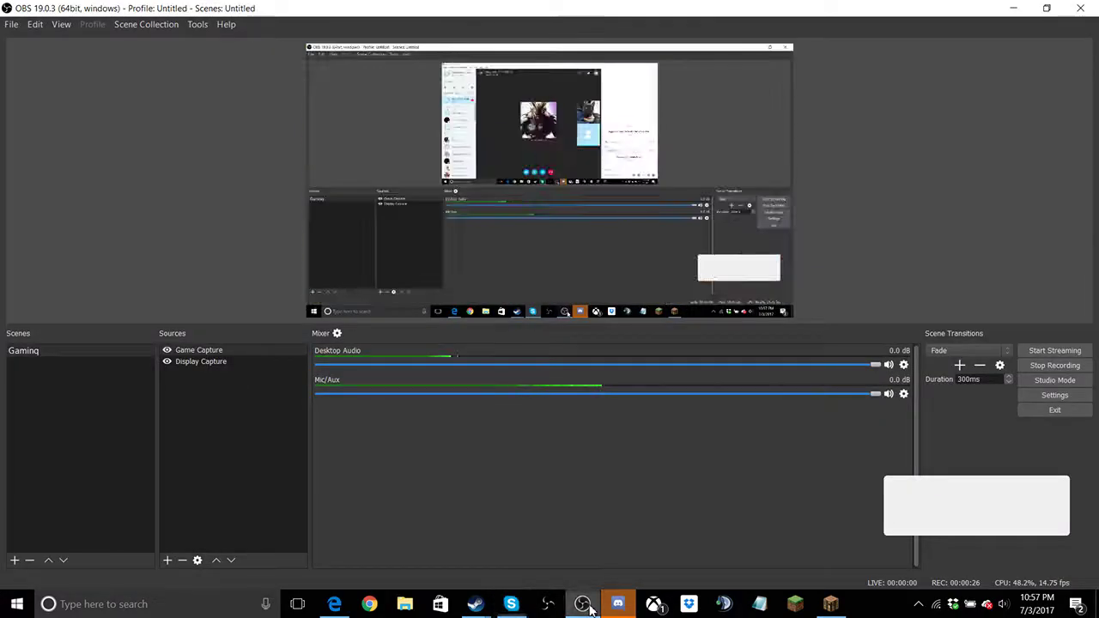